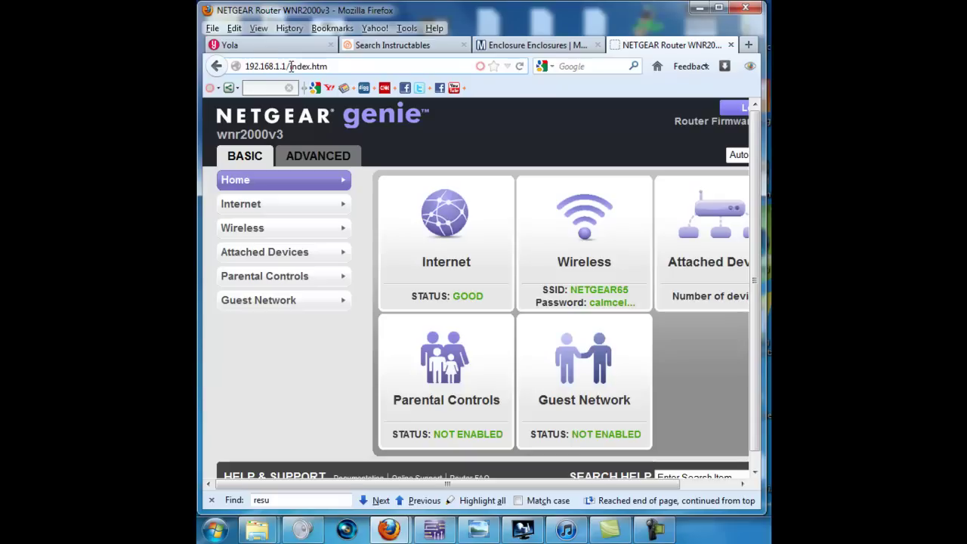
Step: Trim the browser address to the bare router address and load the router's home page
double_click(294, 67)
key(BackSpace)
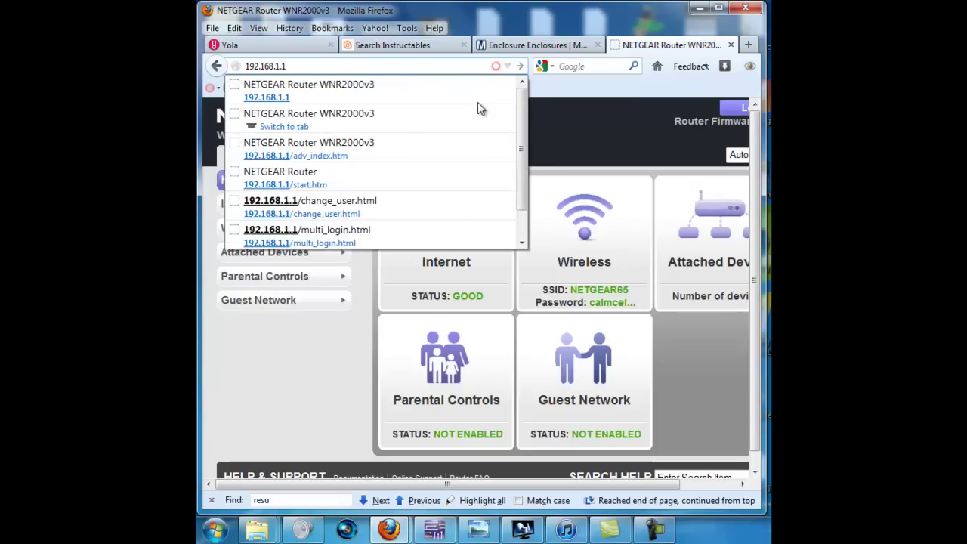
key(ctrl+a)
click(411, 65)
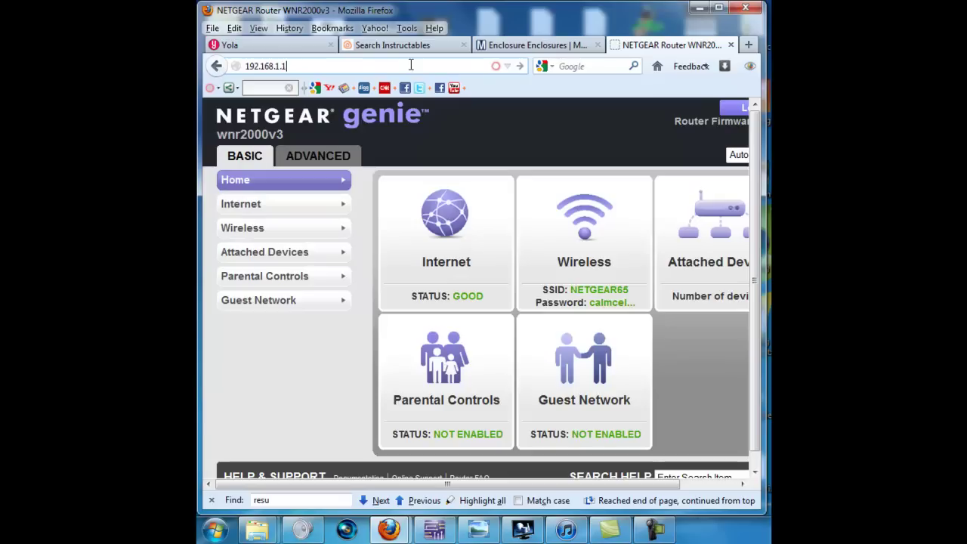
drag(411, 65, 246, 66)
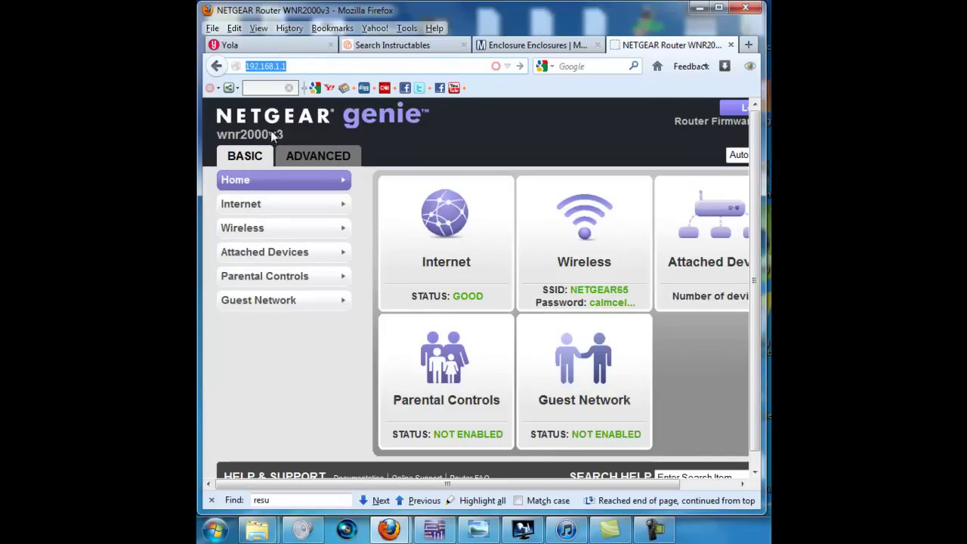
click(298, 66)
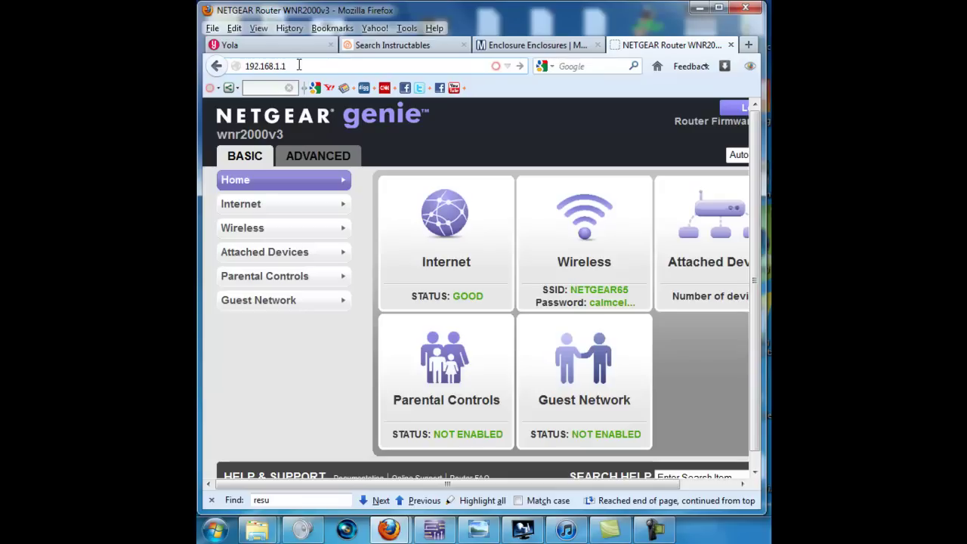
key(Return)
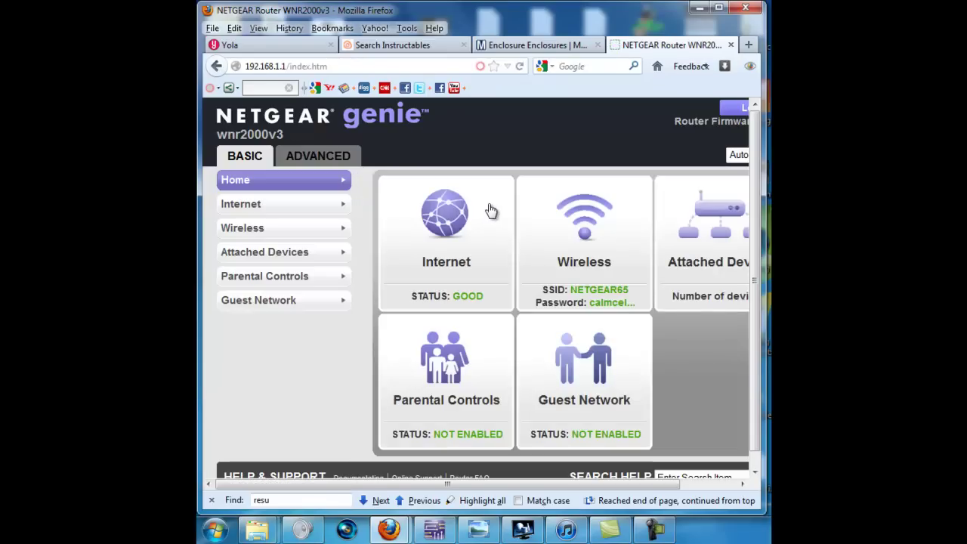
Step: Switch to the ADVANCED tab and expand the Advanced Setup group
click(326, 162)
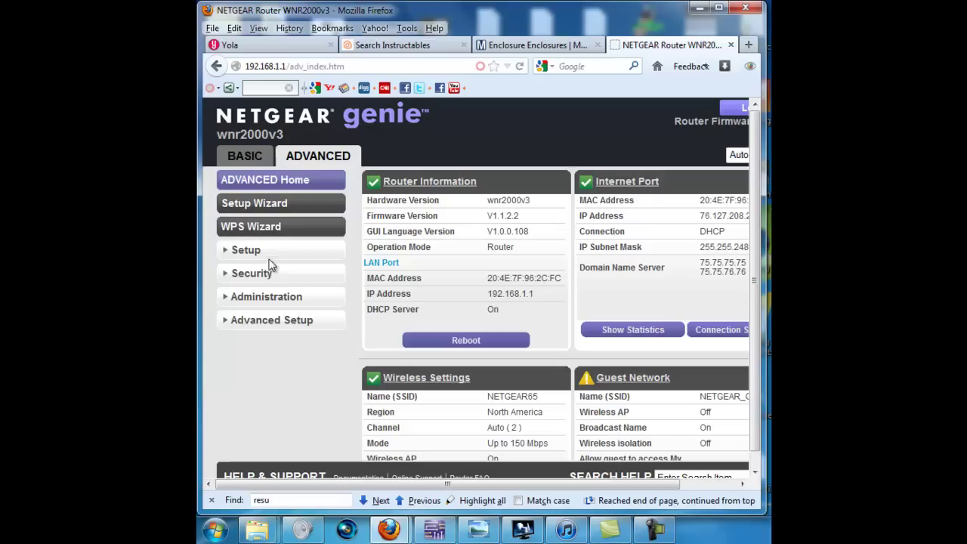
click(228, 274)
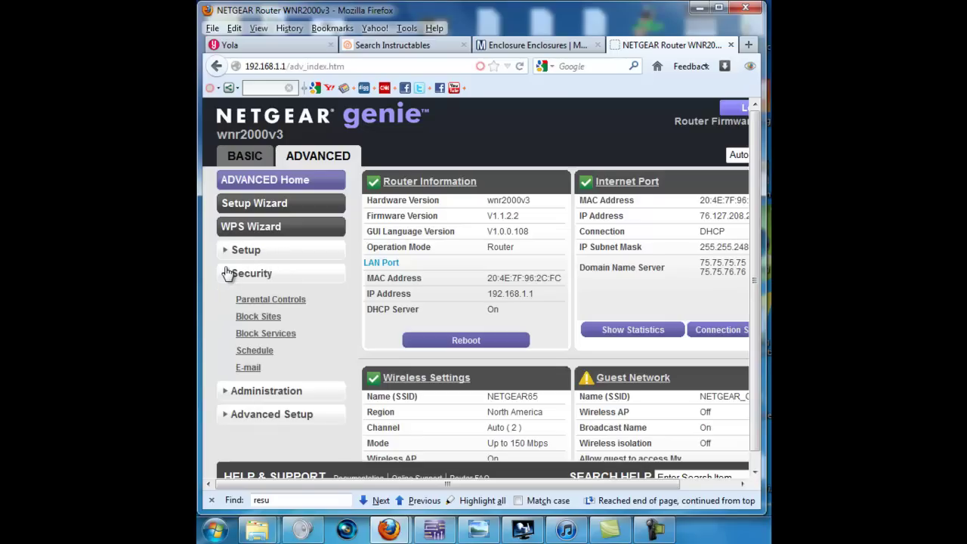
click(228, 274)
click(228, 323)
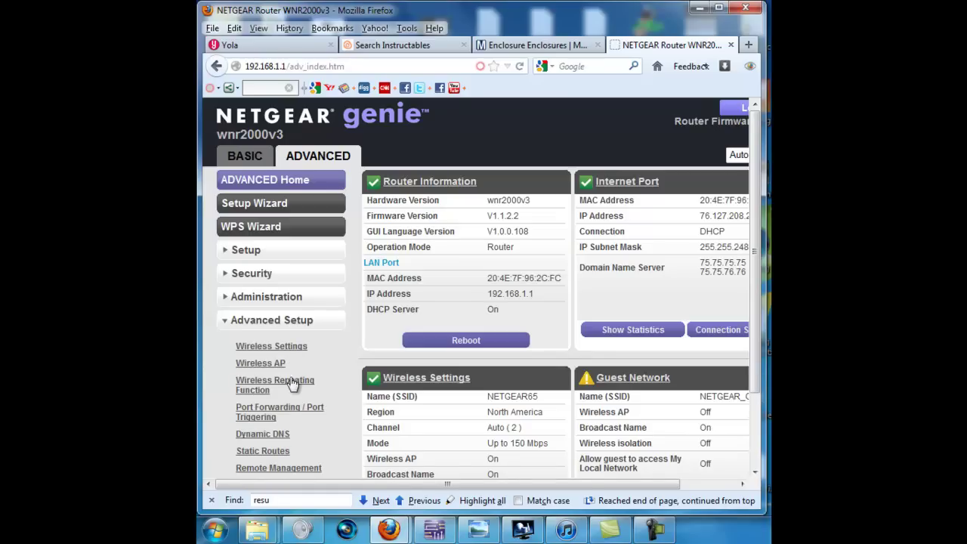
scroll(293, 448, down, 2)
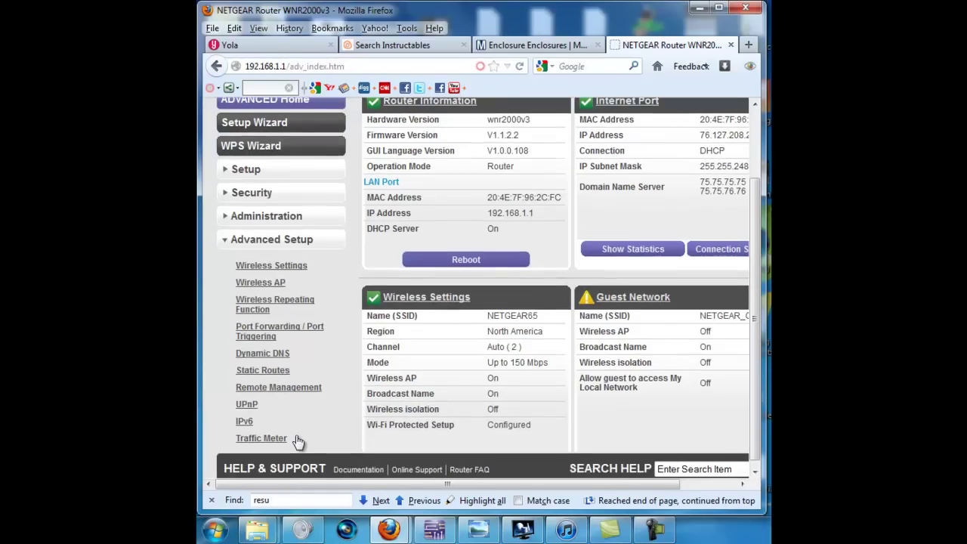
Step: Open Wireless Settings, then the Wireless Card Access List showing OWNER-PC with access control off
click(283, 267)
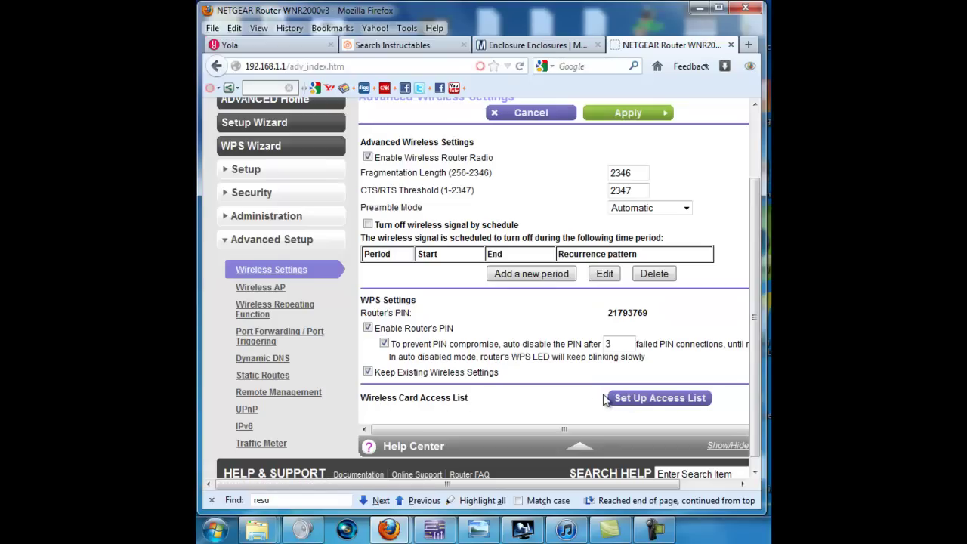
click(633, 399)
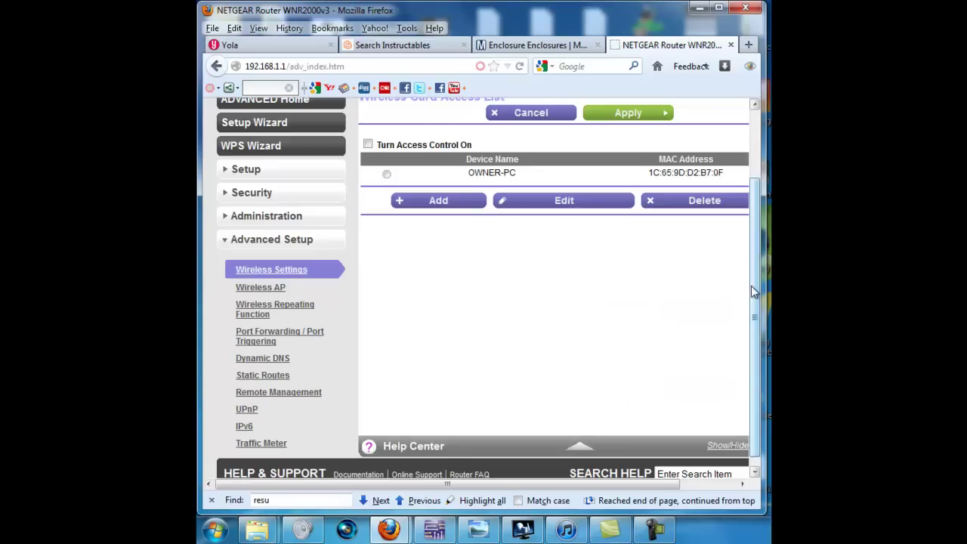
drag(753, 294, 752, 225)
drag(448, 484, 609, 471)
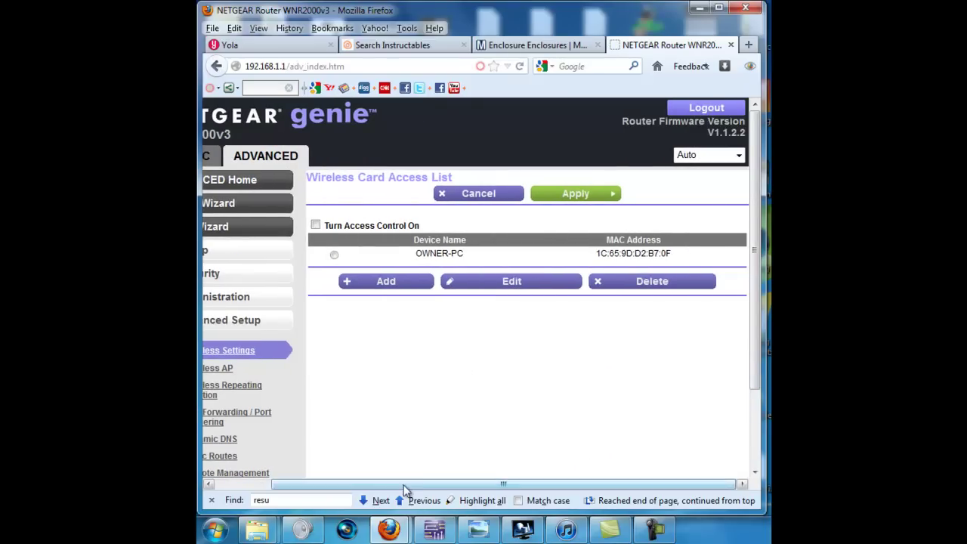
drag(419, 484, 308, 480)
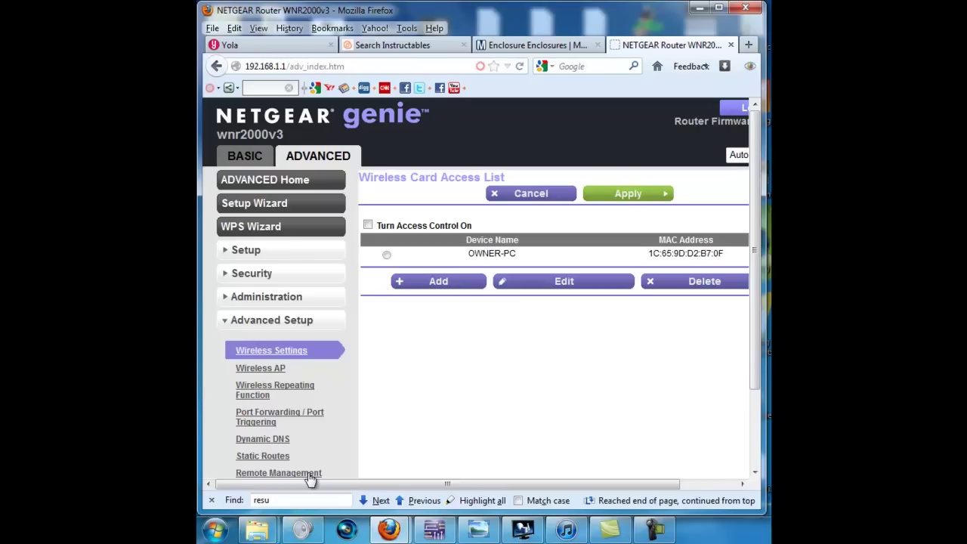
Step: Check the BASIC Attached Devices list of three wireless devices, then go back to ADVANCED
click(246, 159)
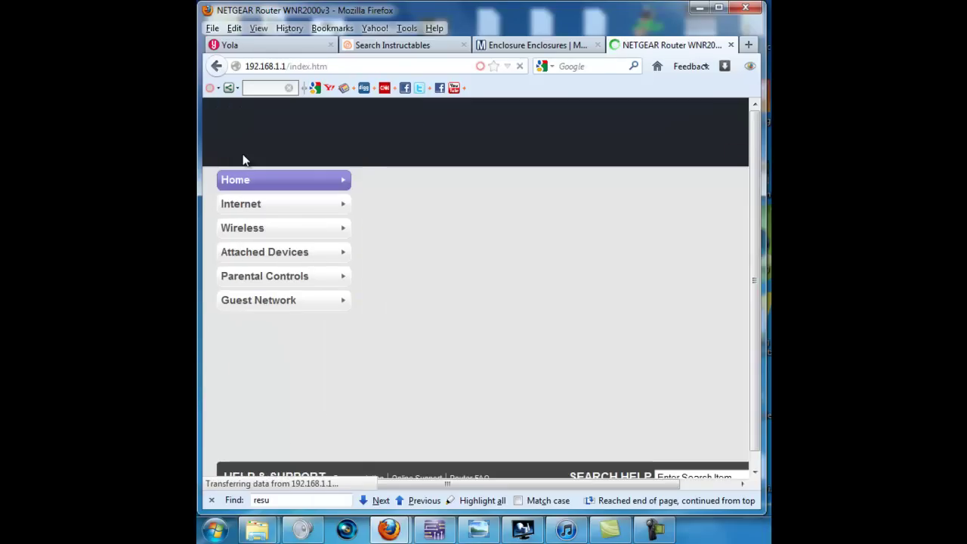
click(290, 253)
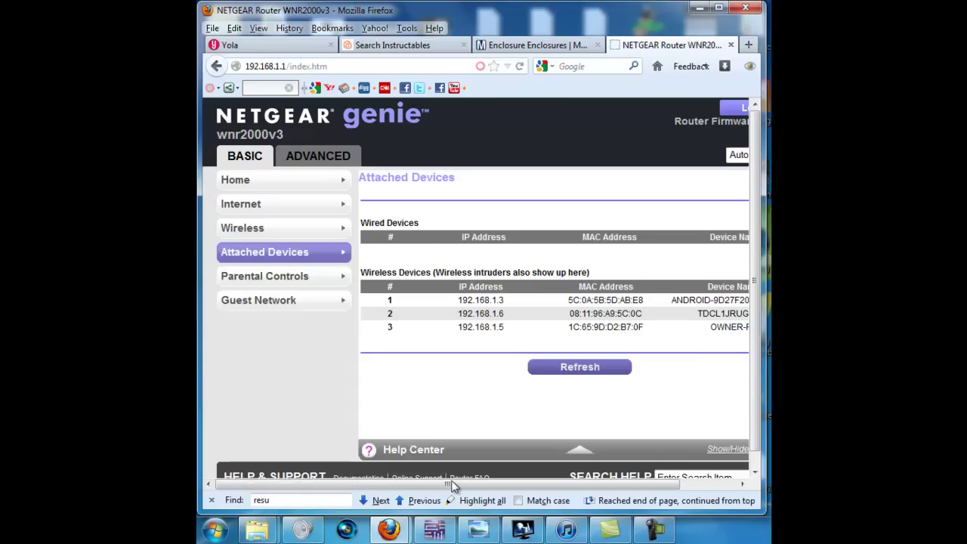
drag(447, 484, 503, 485)
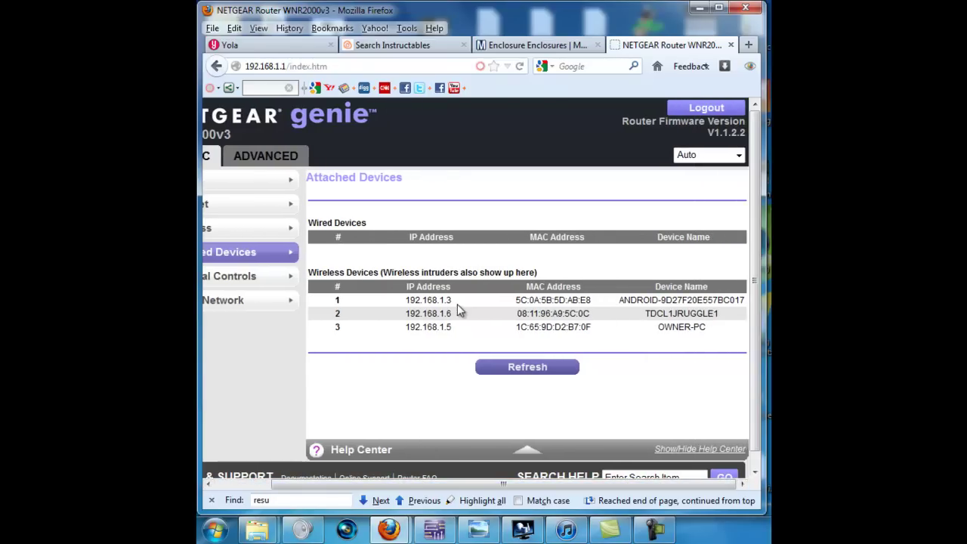
drag(453, 313, 417, 312)
click(408, 483)
click(318, 154)
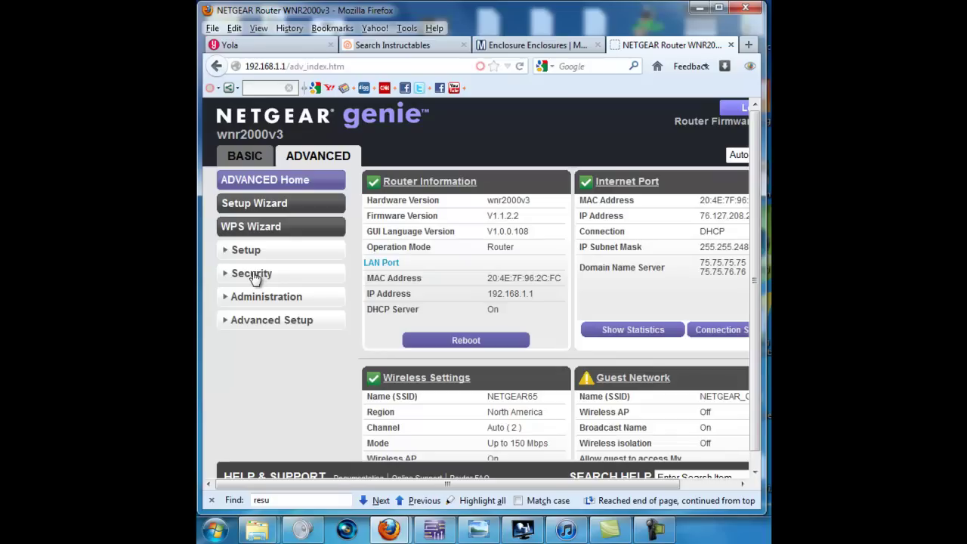
Step: Return to the Wireless Card Access List via Advanced Setup > Wireless Settings
click(238, 323)
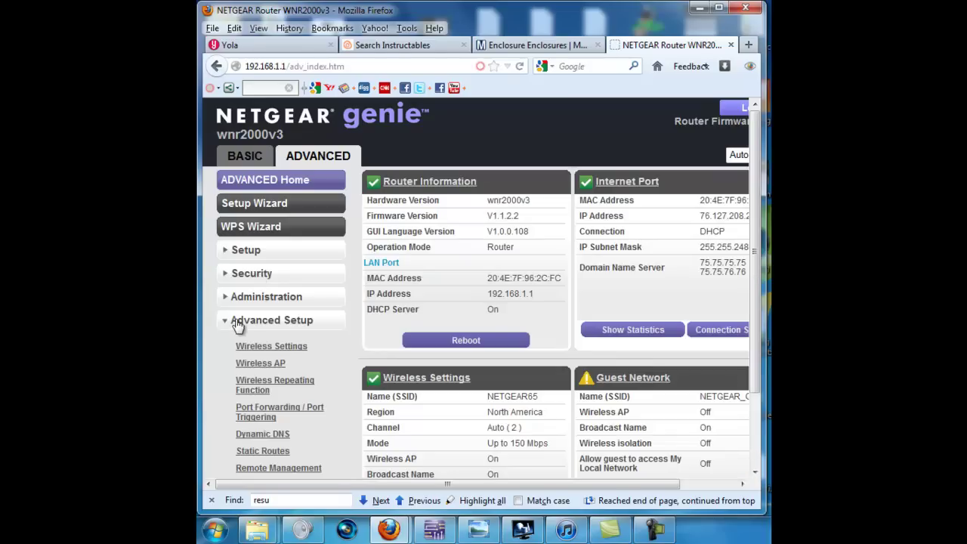
click(281, 350)
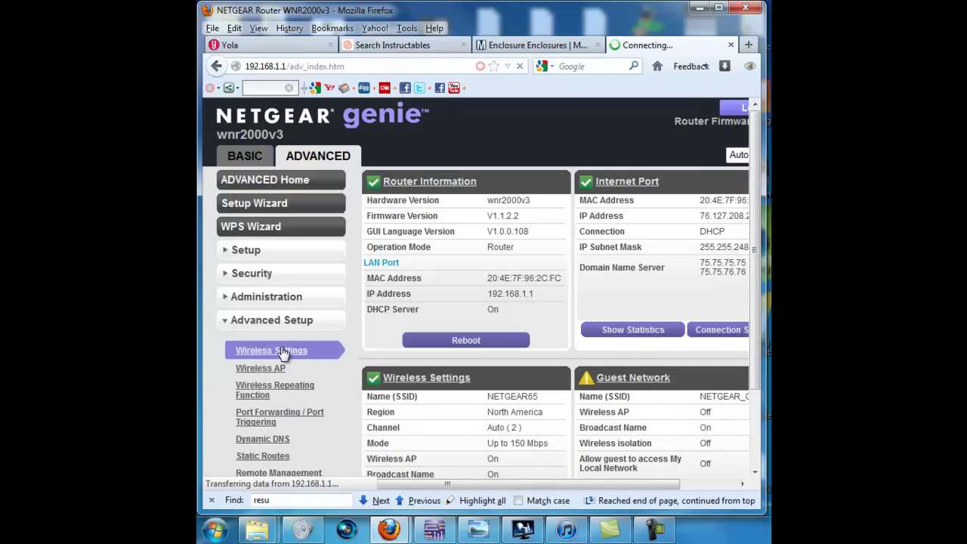
scroll(745, 264, down, 3)
click(654, 393)
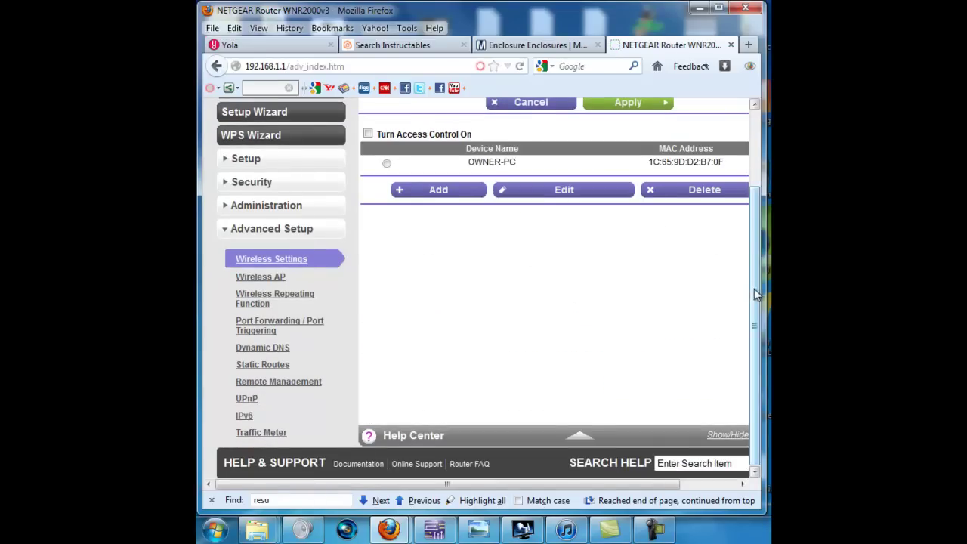
scroll(744, 226, up, 3)
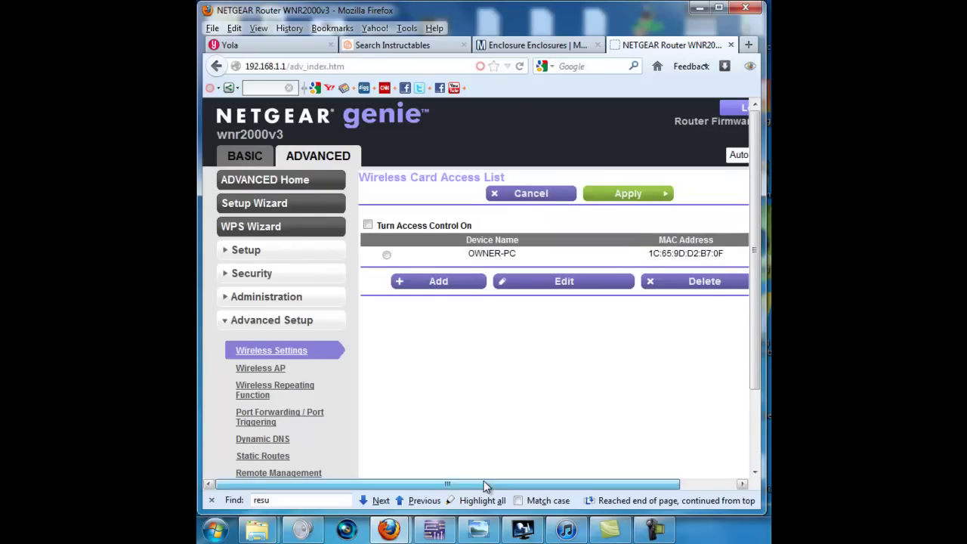
drag(502, 483, 589, 484)
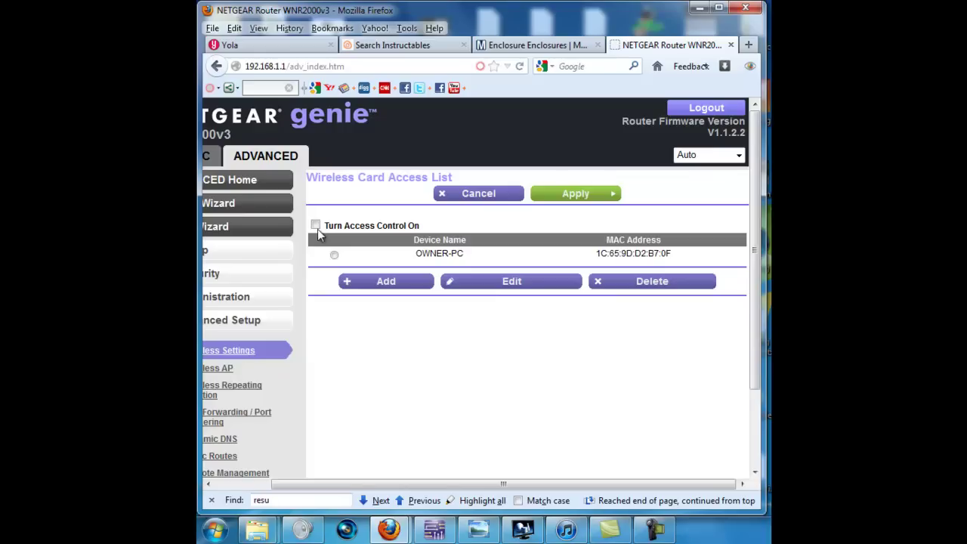
Step: Apply the access control setting and wait while the router saves and drops the connection
click(576, 195)
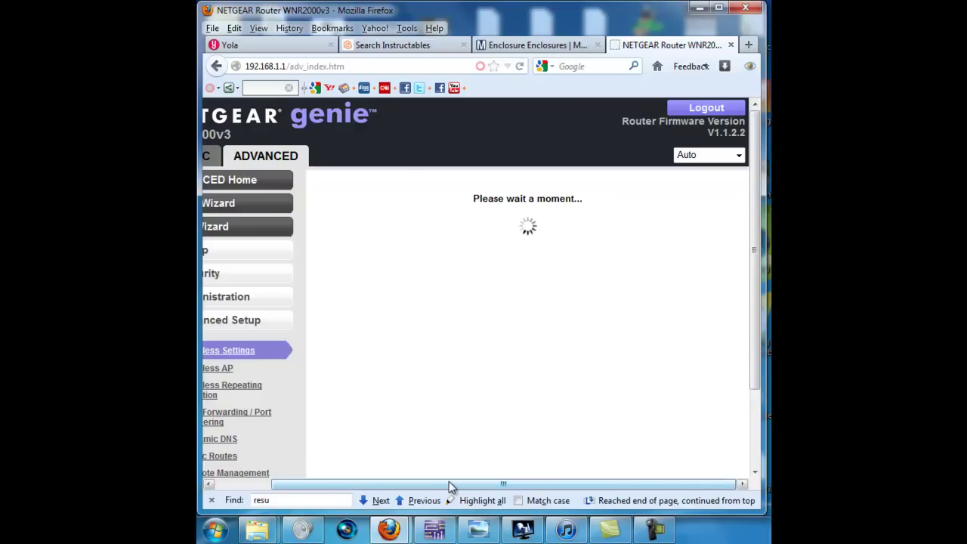
drag(450, 481, 392, 483)
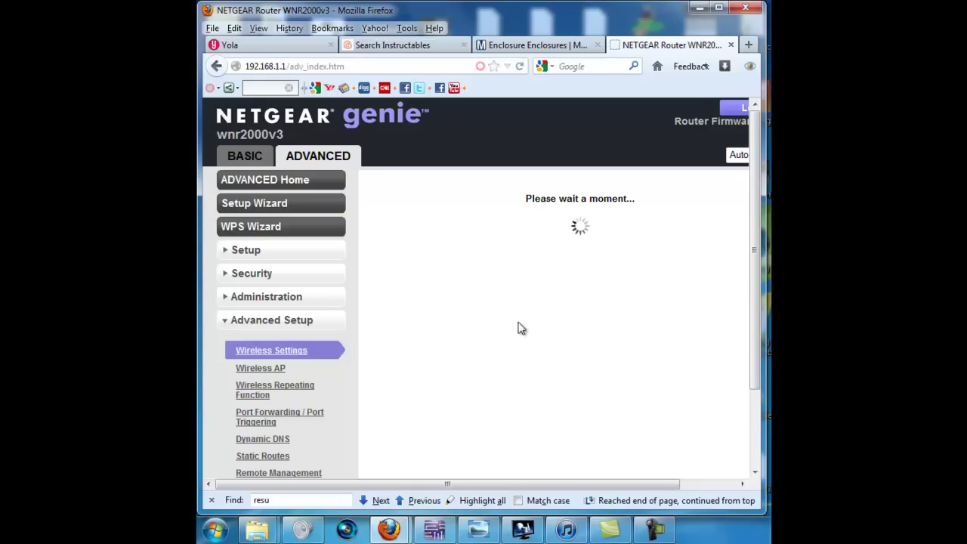
drag(448, 484, 665, 491)
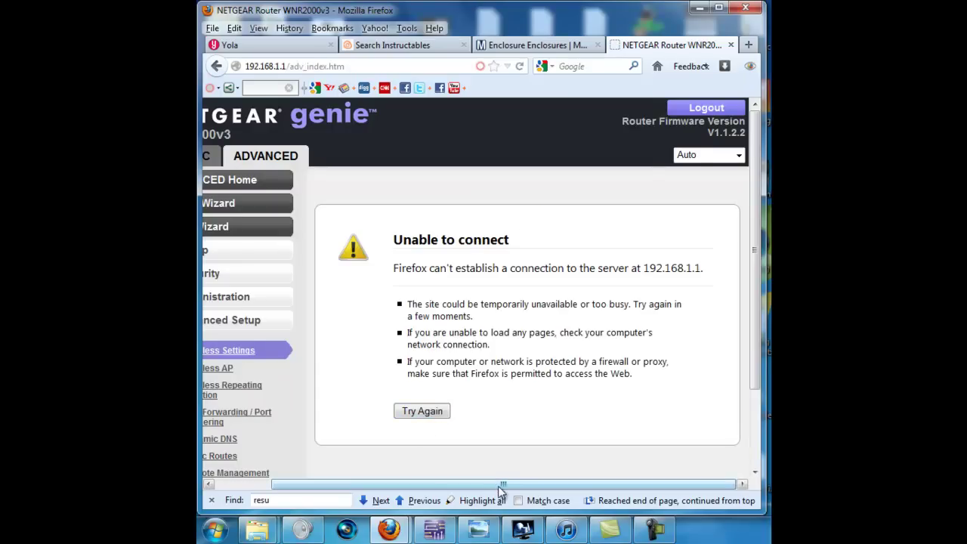
drag(507, 484, 343, 454)
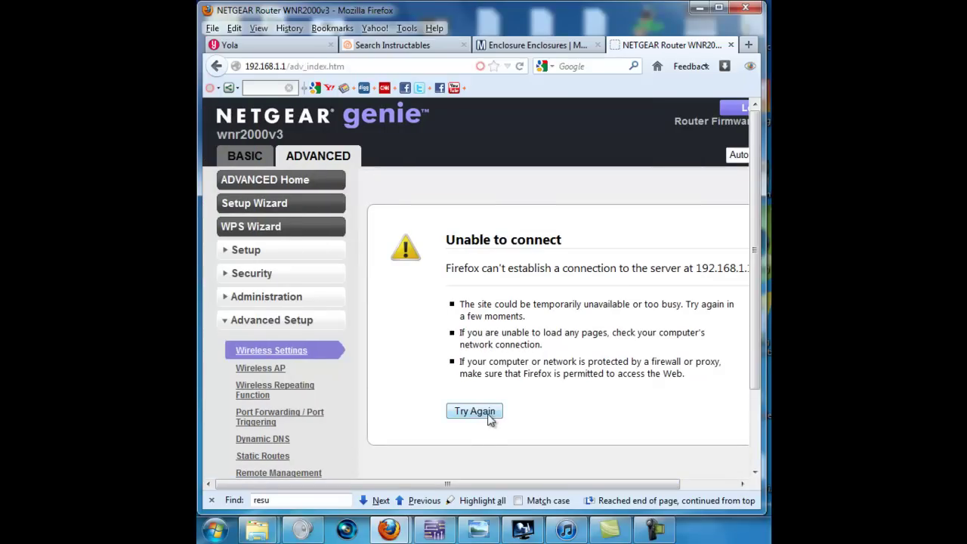